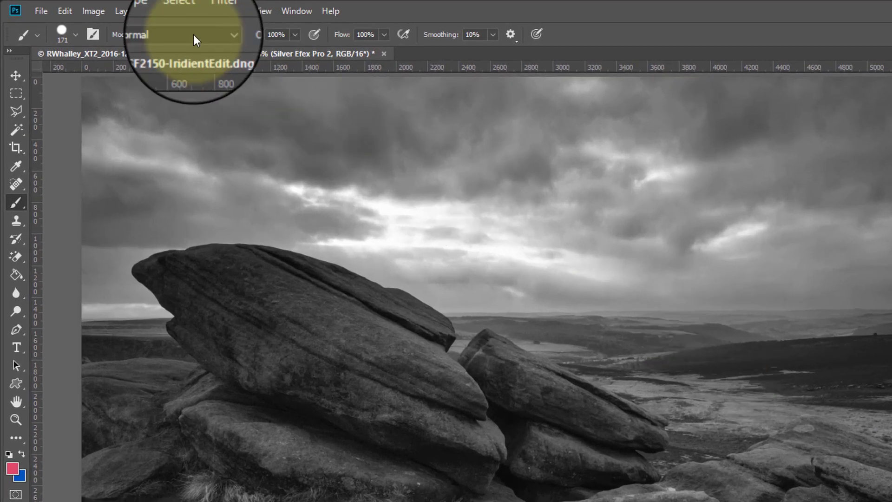
- Create a new layer named Dodge in Overlay mode, filled with neutral 50% gray
left_click(136, 12)
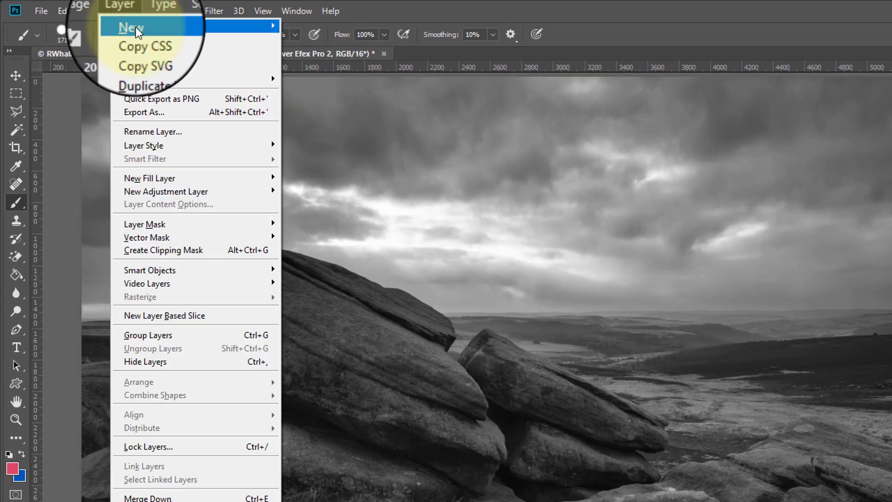
mouse_move(246, 11)
mouse_move(135, 7)
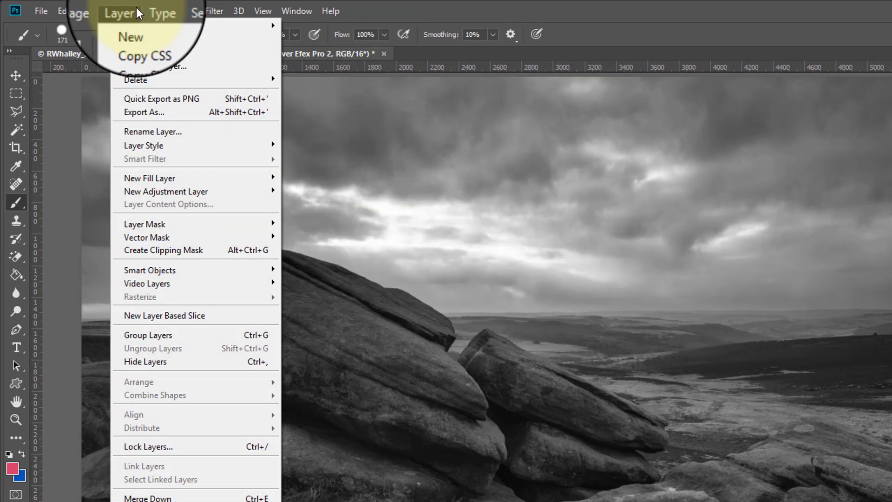
mouse_move(175, 26)
left_click(303, 20)
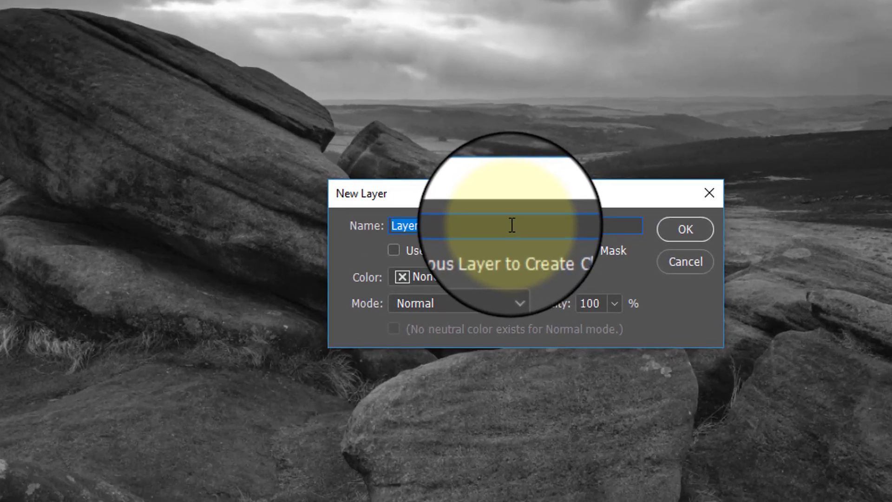
type("Dodge")
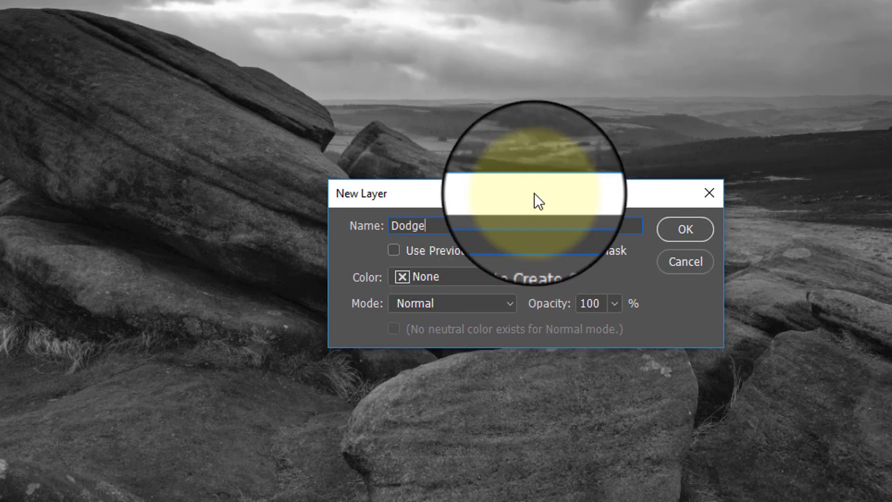
left_click(506, 302)
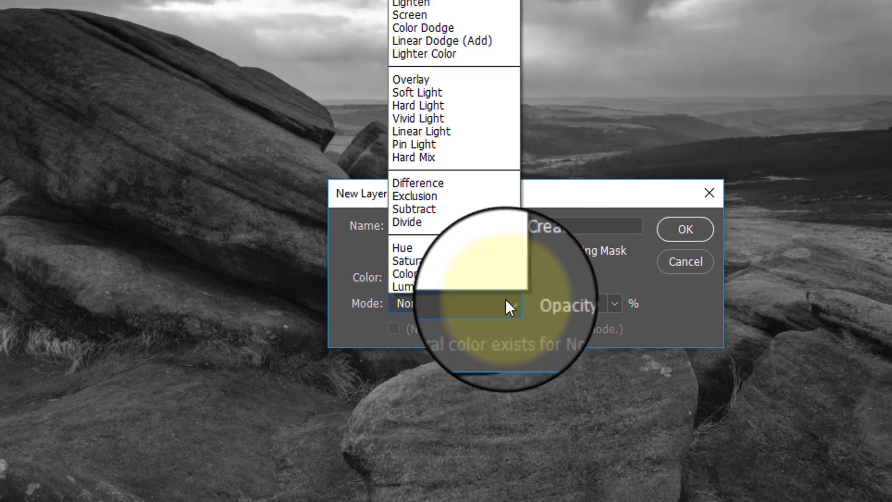
left_click(431, 83)
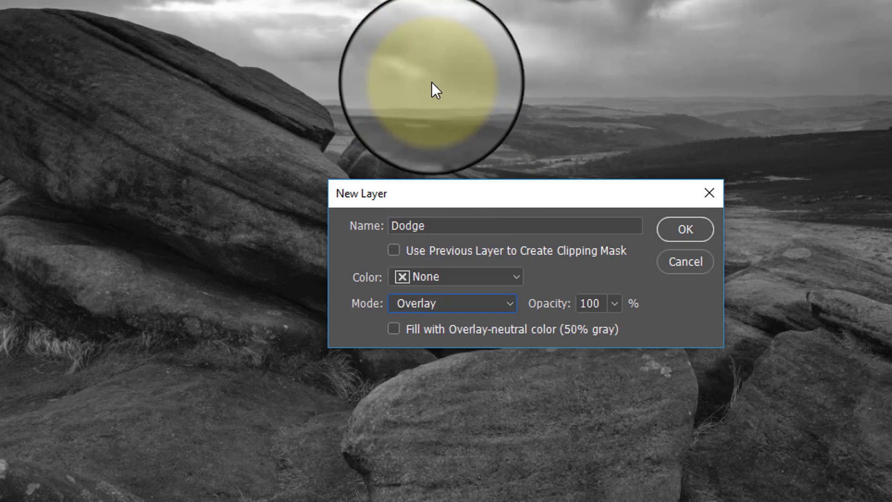
left_click(394, 329)
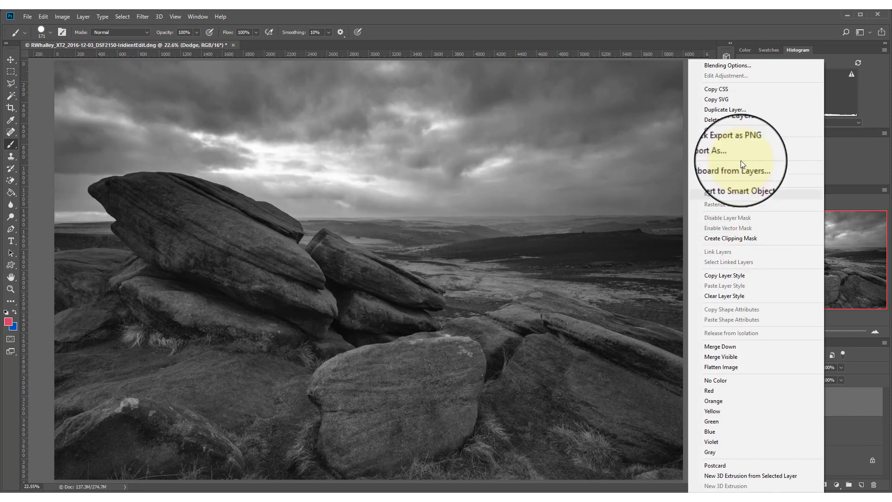
- Duplicate the Dodge layer as a new layer named Burn
left_click(736, 109)
type("Burn")
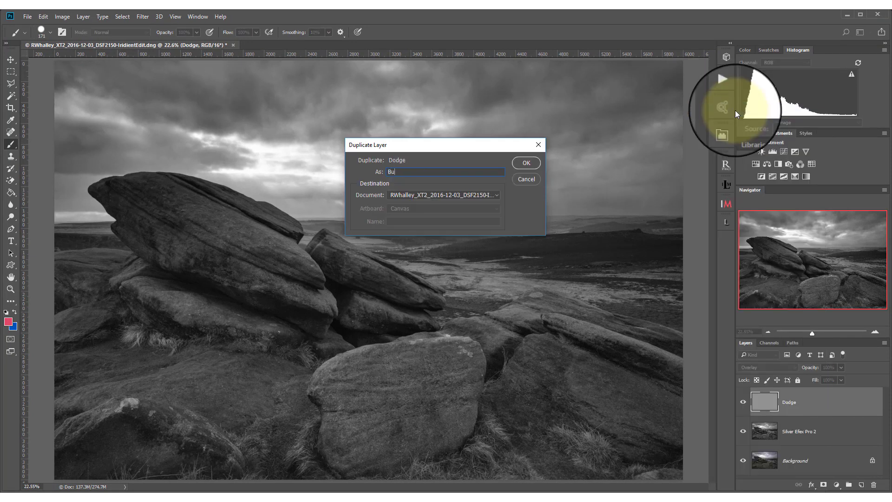
left_click(519, 163)
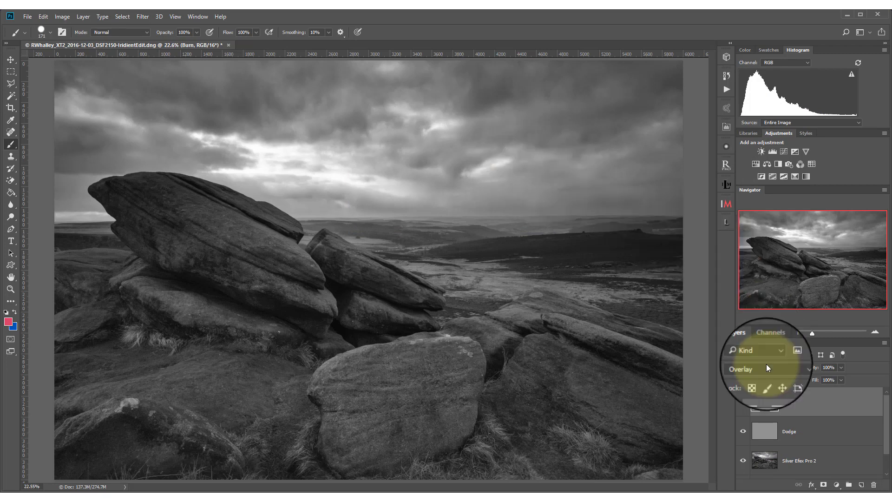
- Group the Burn and Dodge layers into Group 1 and expand it
left_click(798, 433, "shift")
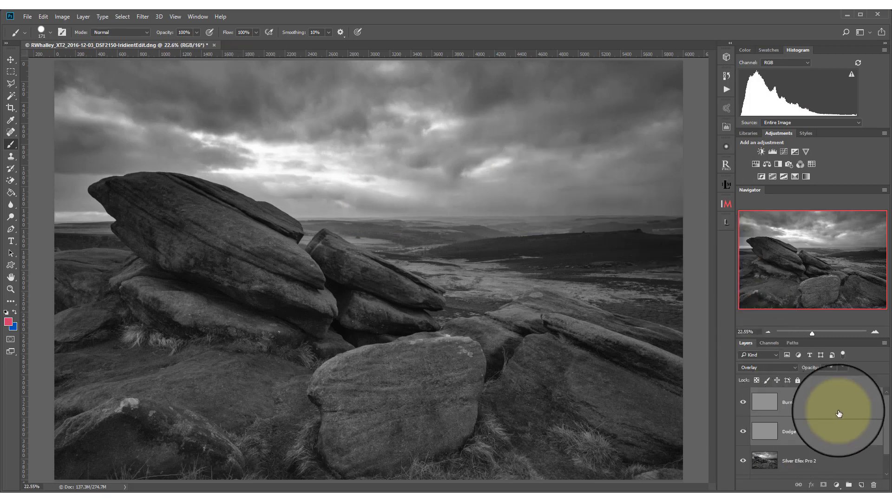
left_click(849, 484)
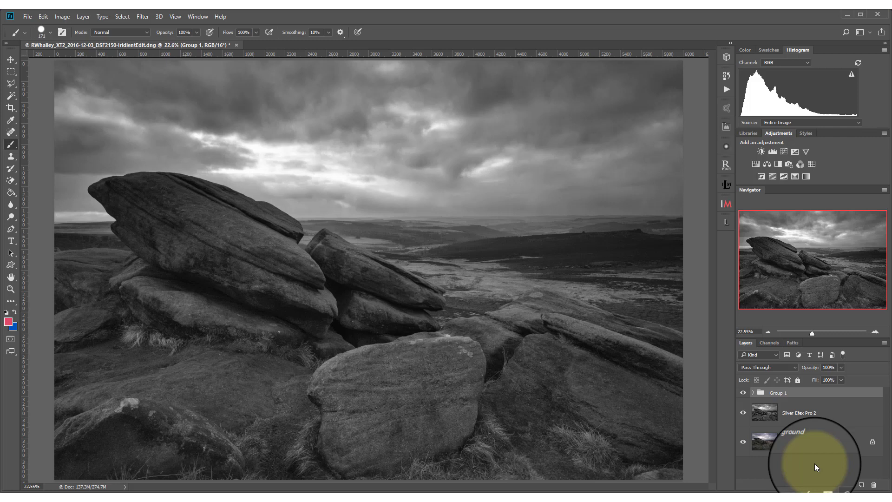
left_click(754, 394)
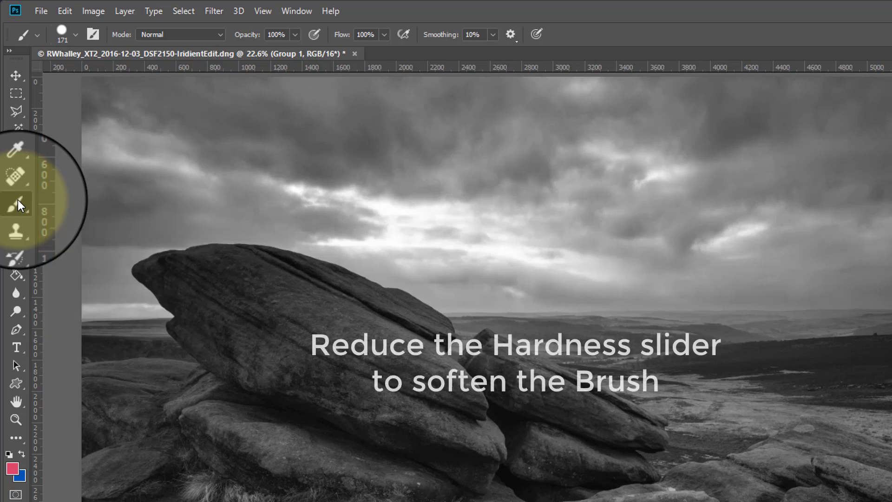
- Soften the brush by lowering its hardness and set its opacity to 14%
left_click(74, 36)
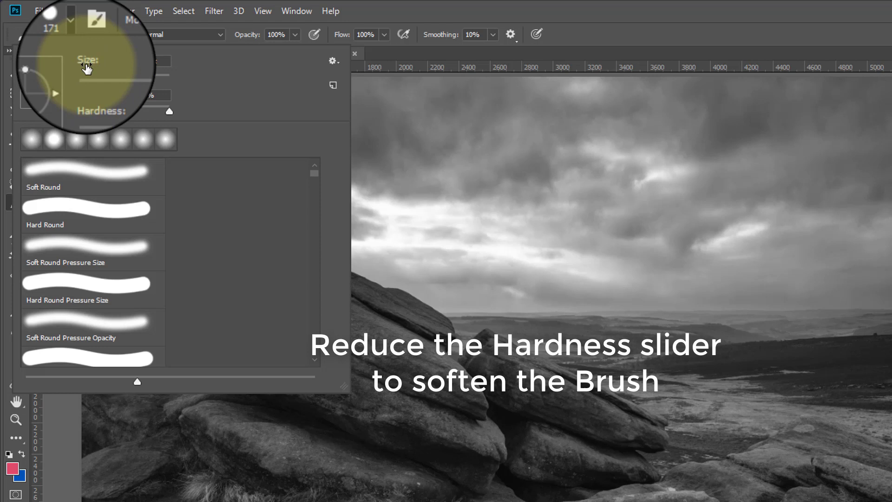
mouse_move(168, 111)
left_mouse_down()
mouse_move(102, 116)
mouse_move(124, 122)
left_mouse_up()
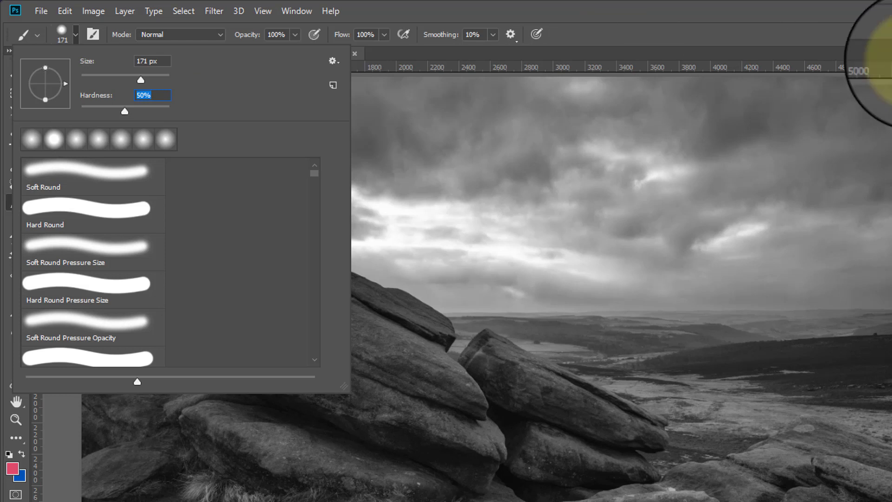
left_click(294, 37)
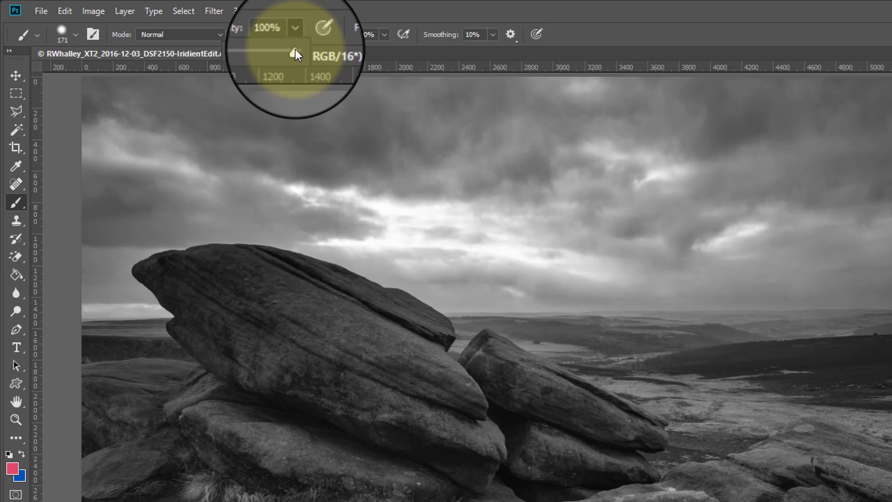
left_click_drag(295, 50, 241, 47)
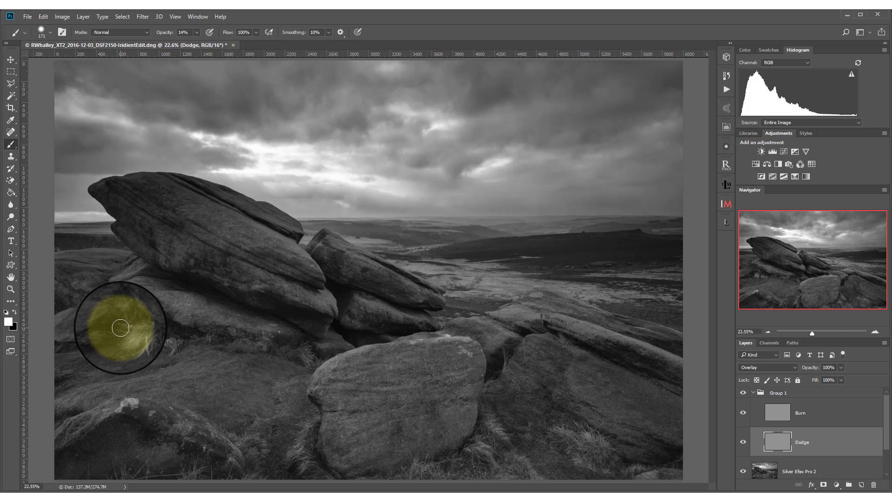
- Paint white lightening strokes across the rocks, then switch to black and select Burn
mouse_move(121, 327)
left_mouse_down()
mouse_move(183, 339)
mouse_move(116, 336)
mouse_move(314, 353)
mouse_move(228, 347)
mouse_move(312, 354)
mouse_move(259, 349)
mouse_move(312, 356)
mouse_move(319, 414)
mouse_move(305, 425)
mouse_move(300, 458)
mouse_move(304, 425)
mouse_move(297, 441)
mouse_move(305, 454)
mouse_move(307, 426)
mouse_move(293, 458)
mouse_move(306, 419)
mouse_move(314, 466)
mouse_move(302, 447)
mouse_move(305, 465)
mouse_move(295, 454)
mouse_move(315, 468)
mouse_move(323, 430)
mouse_move(306, 465)
mouse_move(307, 433)
mouse_move(315, 476)
mouse_move(301, 467)
mouse_move(309, 459)
mouse_move(249, 443)
left_mouse_up()
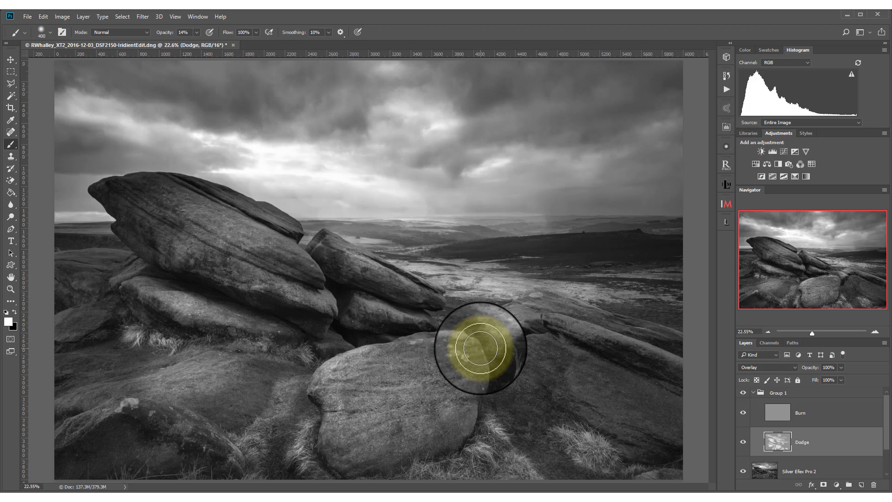
key("x")
left_click(785, 415)
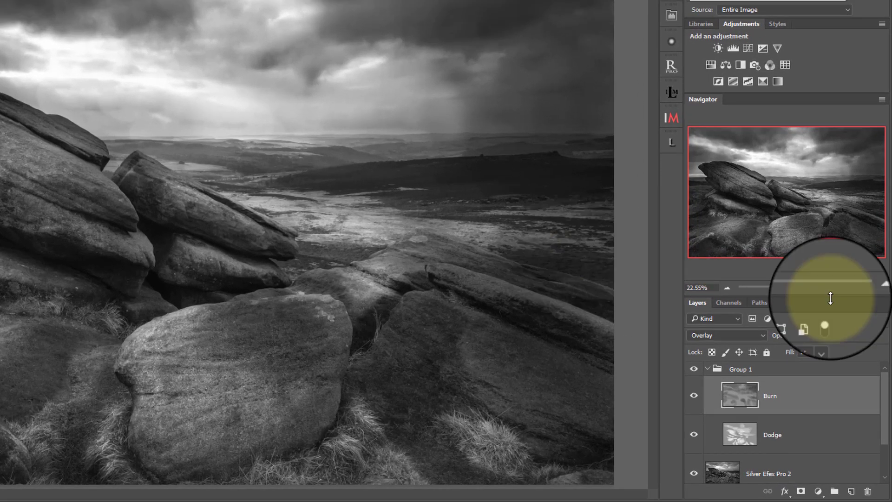
- Lower the Burn layer's opacity to 84% and Dodge's to 92%
left_click(823, 335)
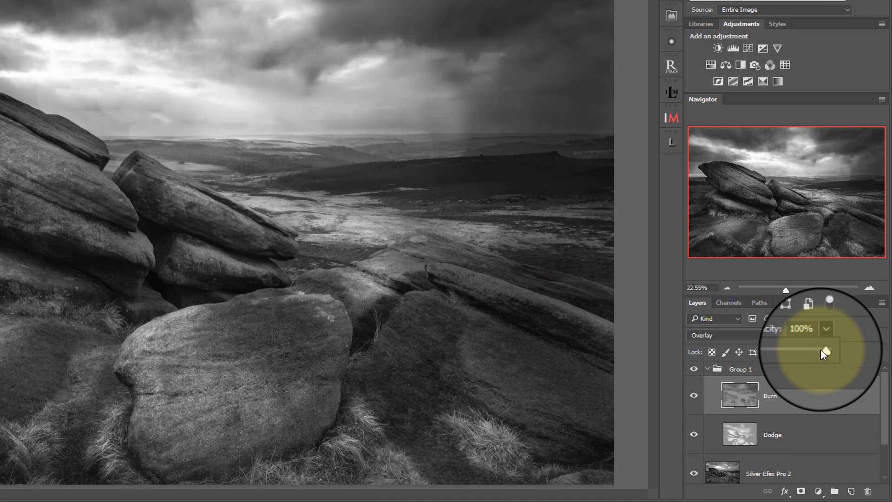
mouse_move(821, 349)
left_mouse_down()
mouse_move(778, 350)
mouse_move(820, 352)
mouse_move(829, 399)
left_mouse_up()
left_click(797, 424)
left_click(823, 336)
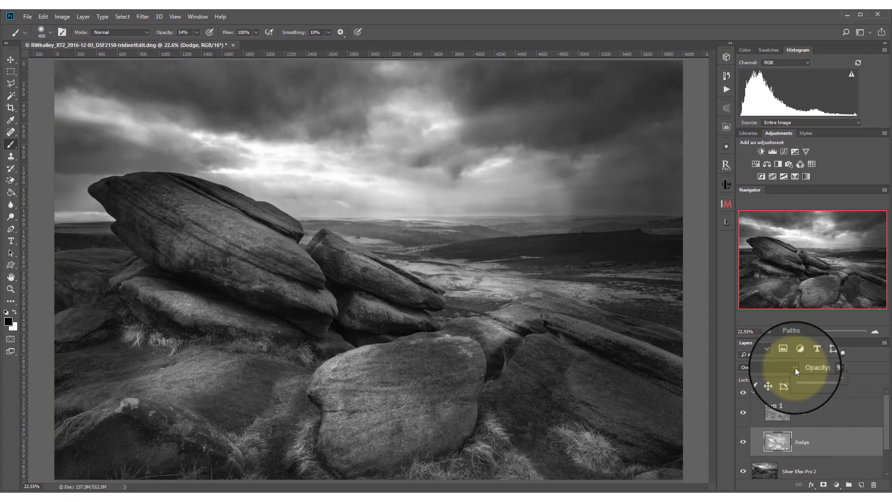
- Set both the Dodge and Burn layers to Soft Light blend mode
left_click(795, 367)
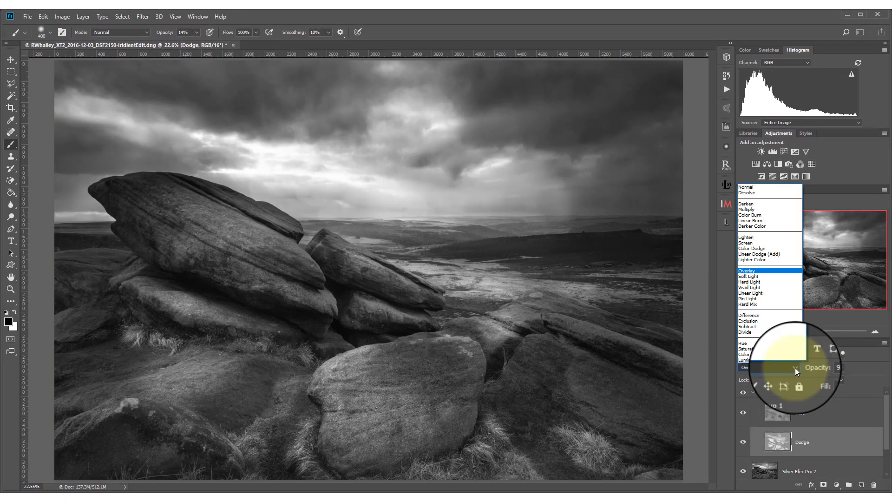
left_click(755, 275)
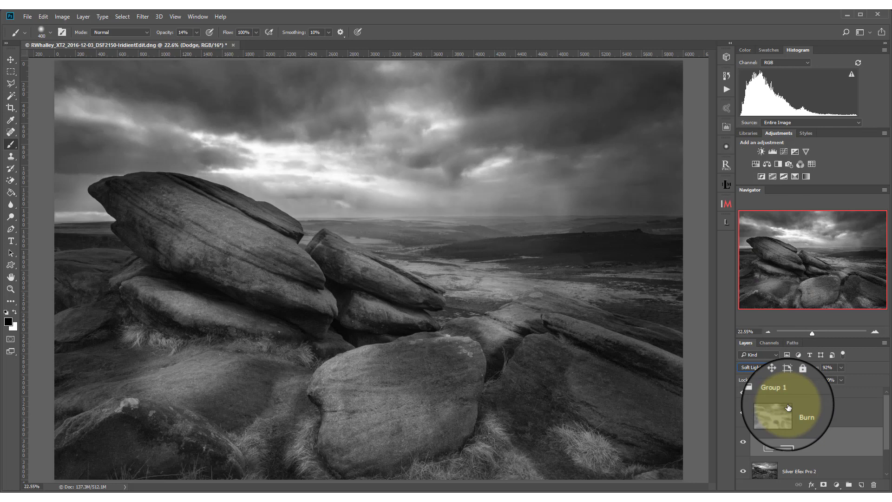
left_click(788, 408)
left_click(776, 367)
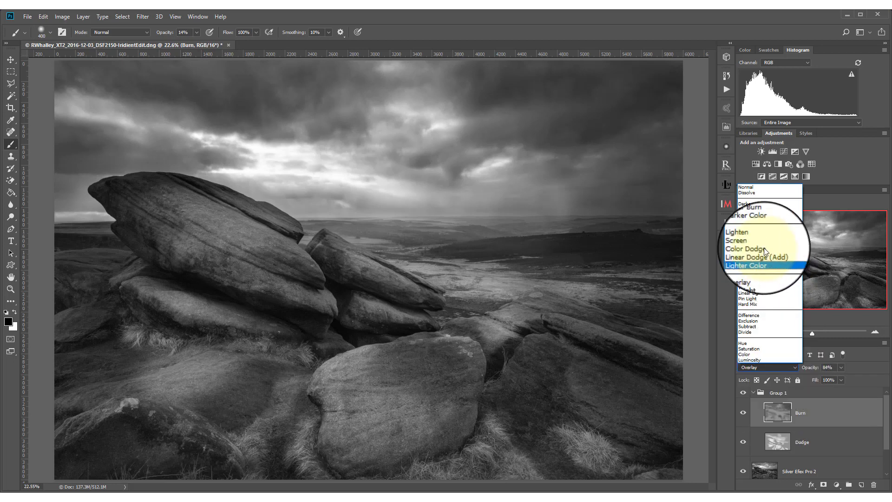
left_click(757, 276)
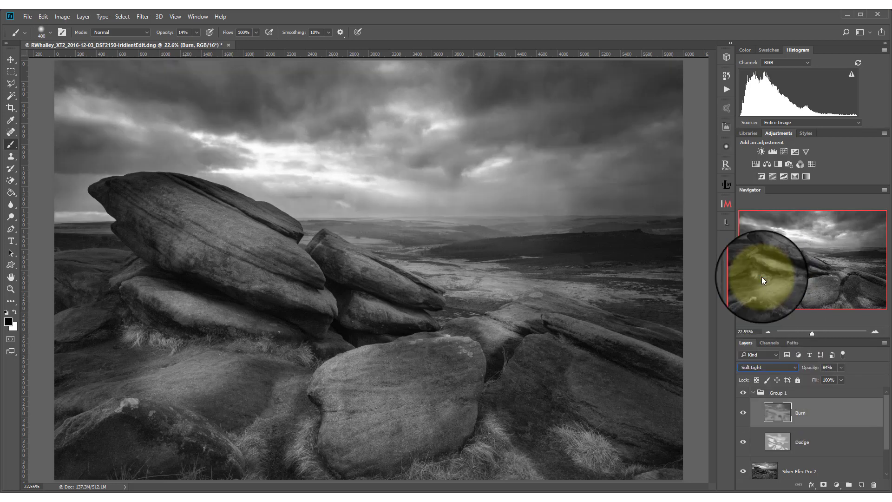
left_click(818, 437)
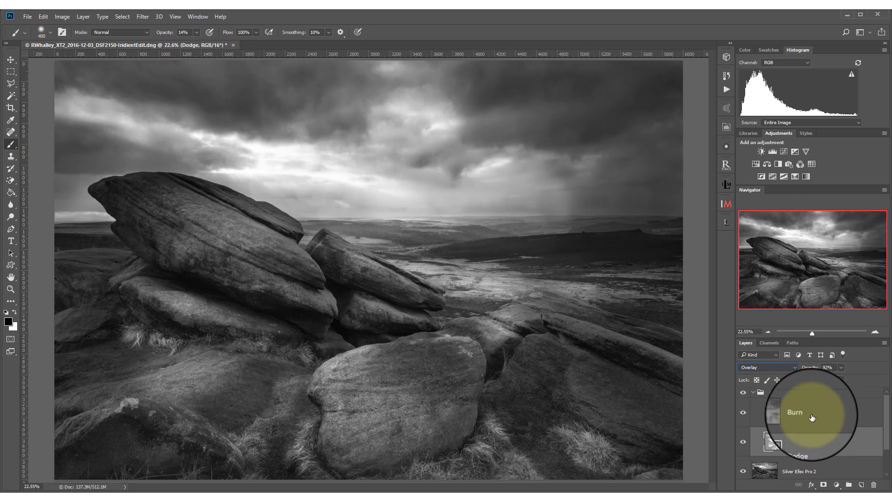
left_click(743, 393)
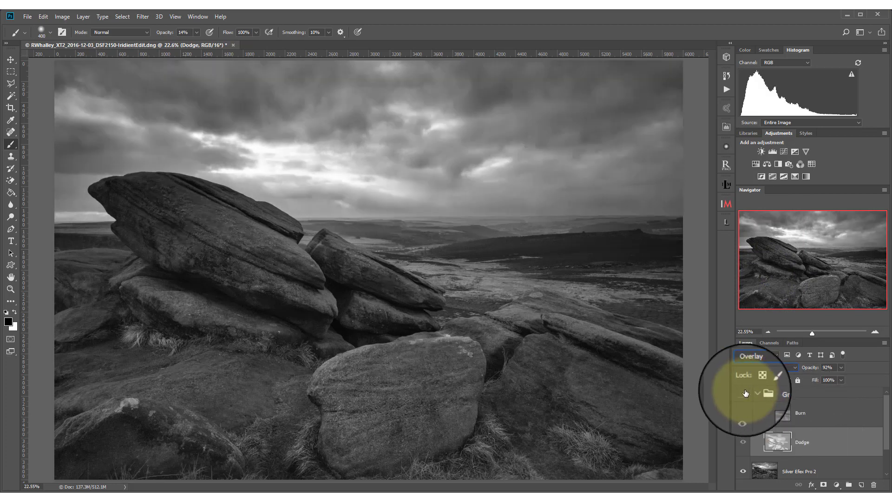
left_click(745, 393)
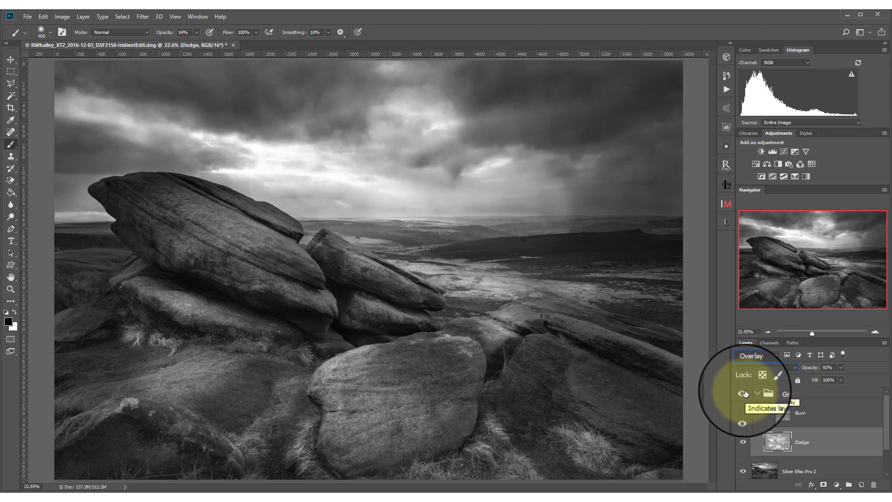
left_click(745, 393)
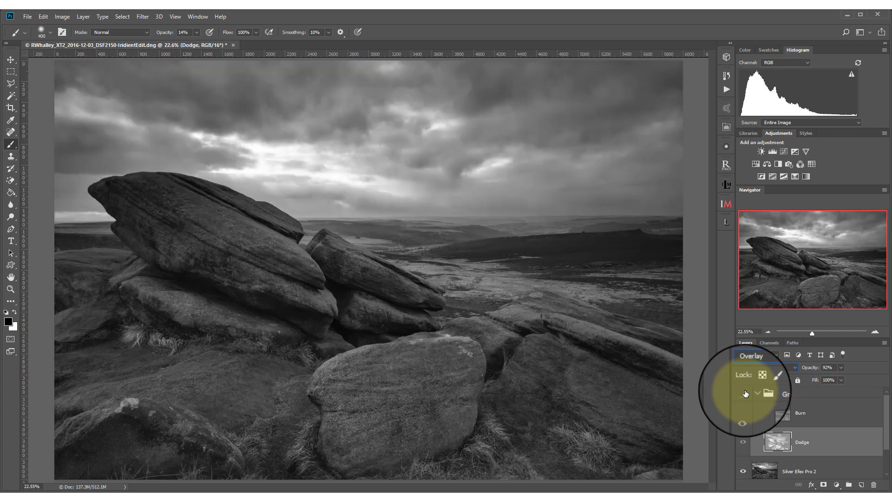
left_click(745, 393)
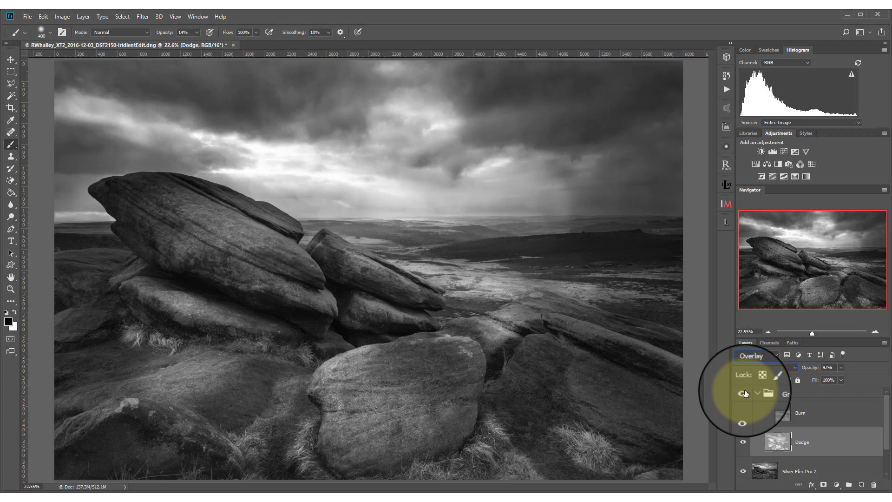